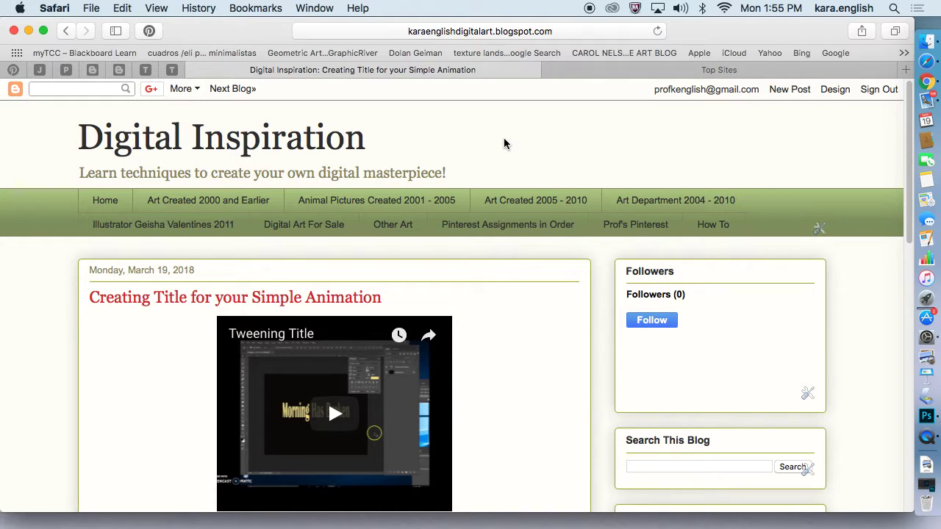
Switch to the Top Sites page and load the YouTube Videos page (youtube.com/my_videos) there
{"action": "left_click", "coordinate": [845, 66]}
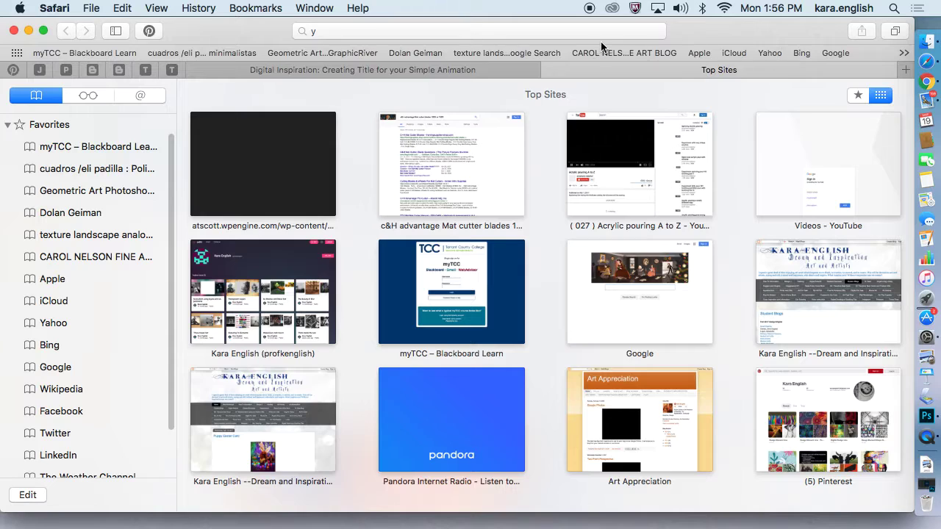
{"action": "left_click", "coordinate": [581, 33]}
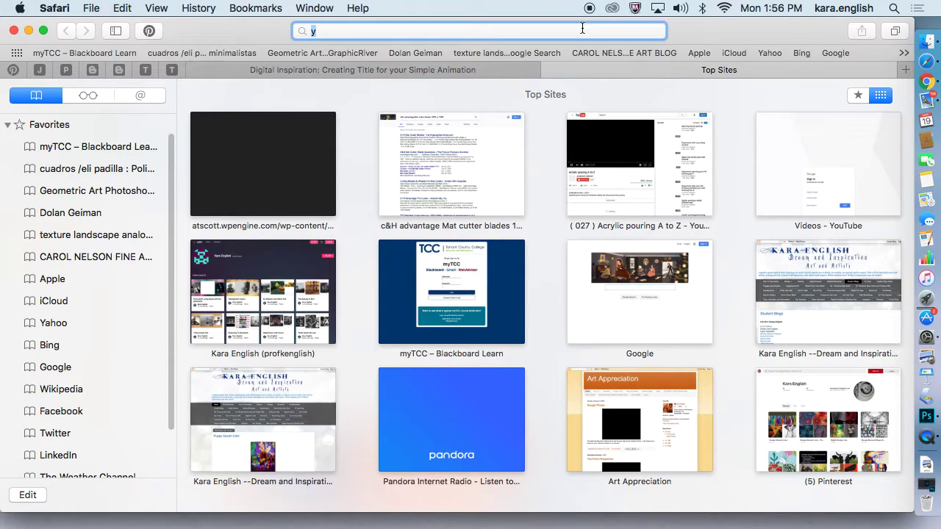
{"action": "type", "text": "ou"}
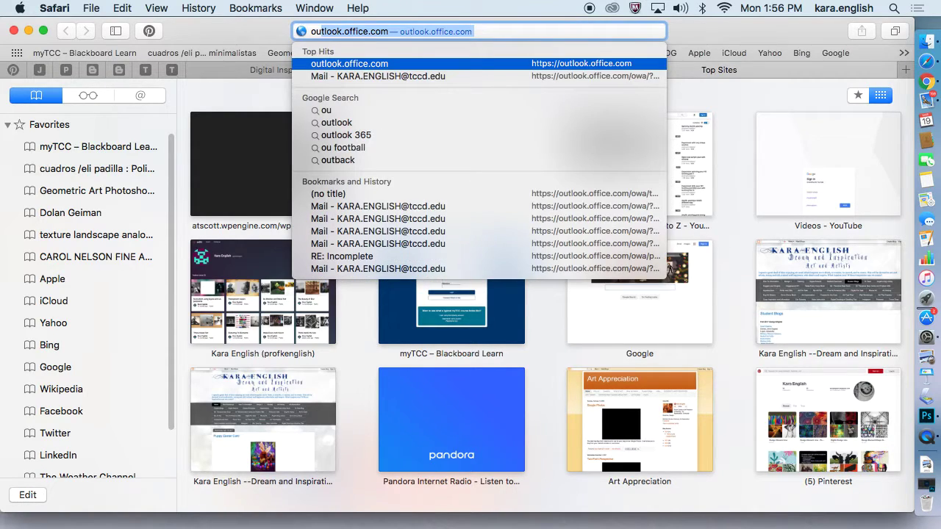
{"action": "key", "text": "BackSpace"}
{"action": "key", "text": "BackSpace"}
{"action": "key", "text": "BackSpace"}
{"action": "type", "text": "yo"}
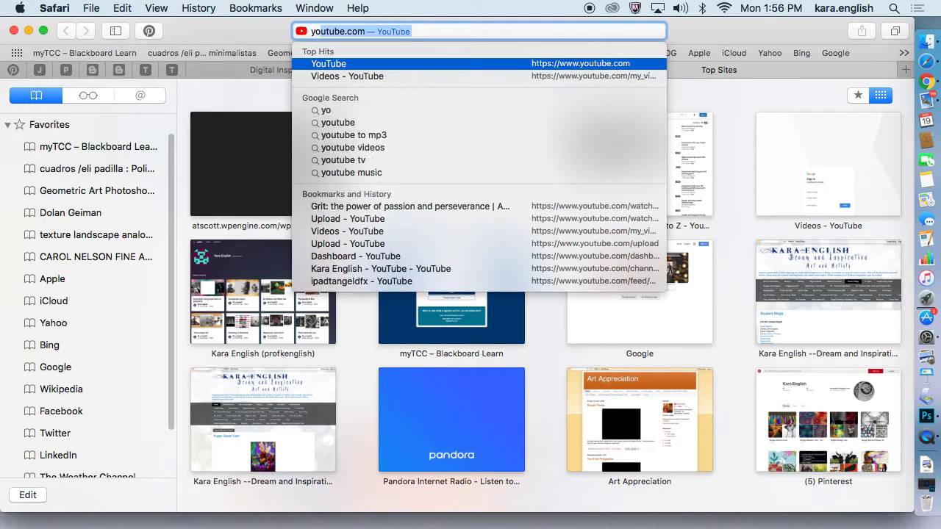
{"action": "type", "text": "utub"}
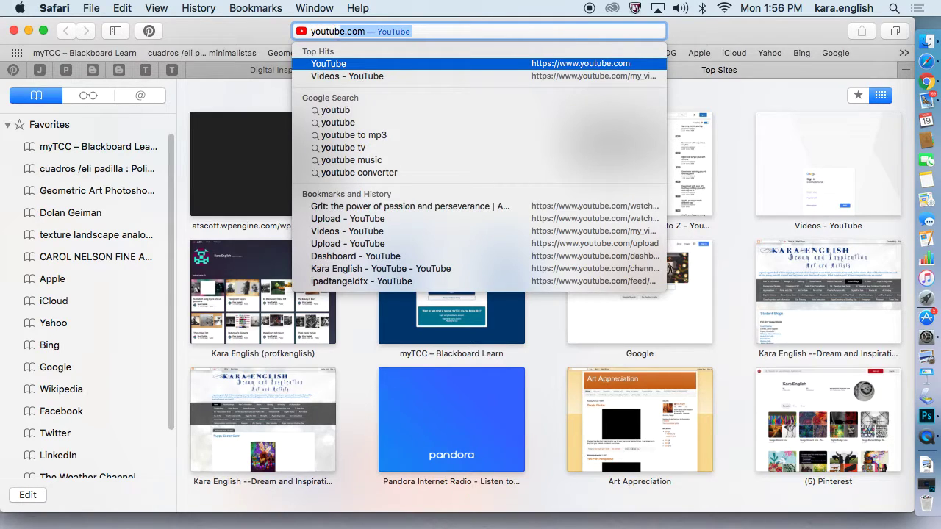
{"action": "type", "text": "e"}
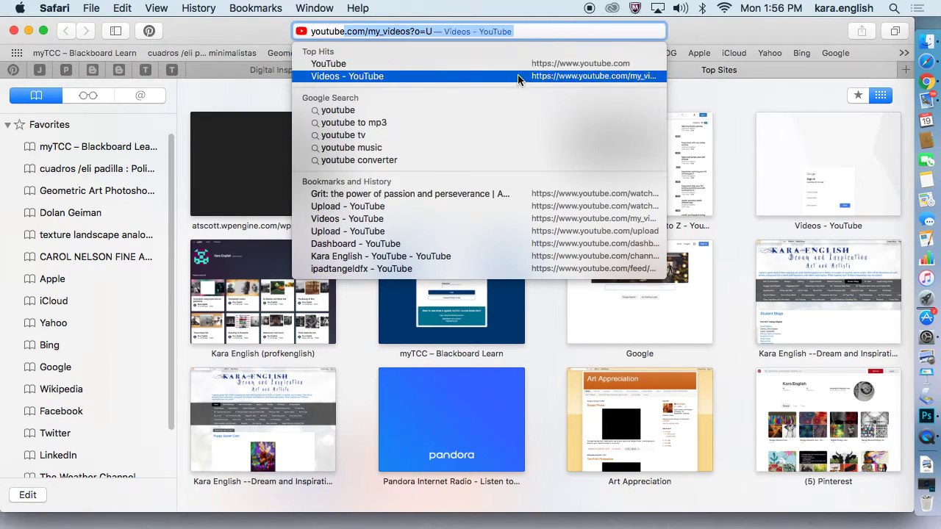
{"action": "left_click", "coordinate": [517, 76]}
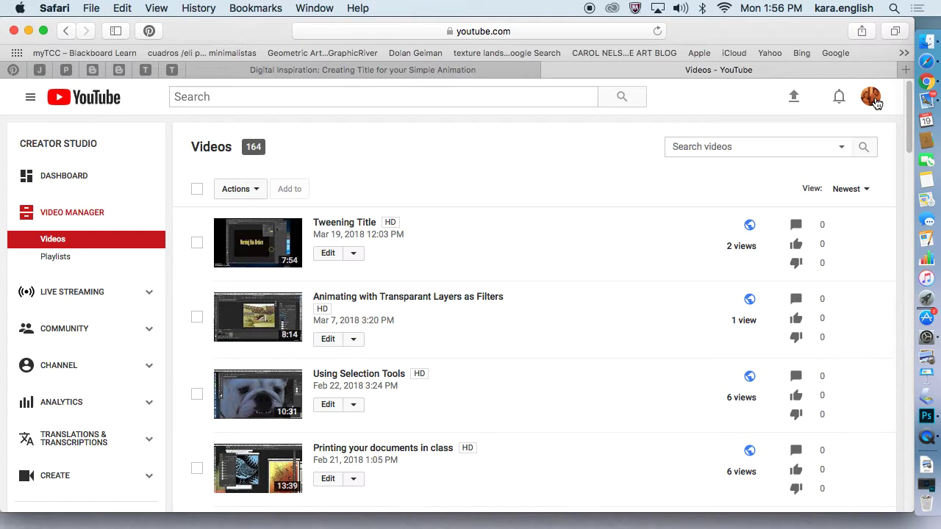
Open Creator Studio for the signed-in account and go to the Audio Library in its Create section
{"action": "left_click", "coordinate": [871, 98]}
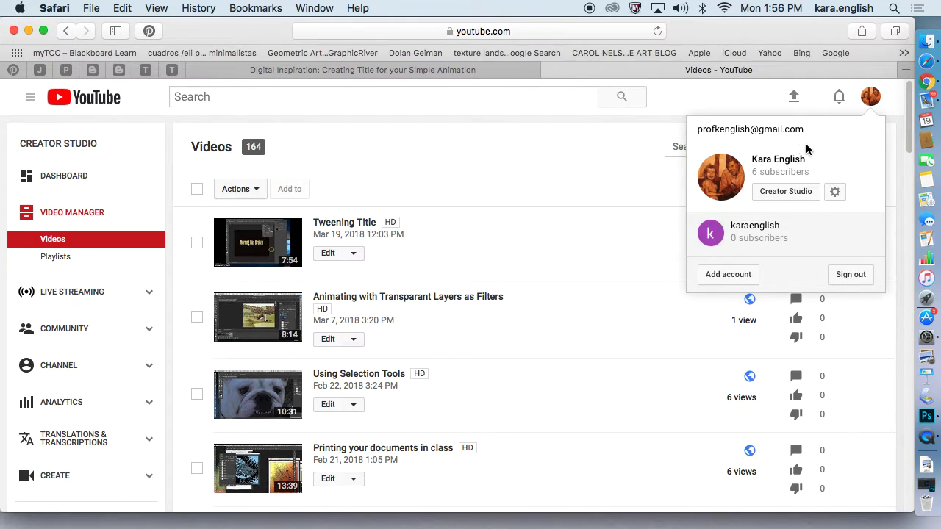
{"action": "left_click", "coordinate": [618, 137]}
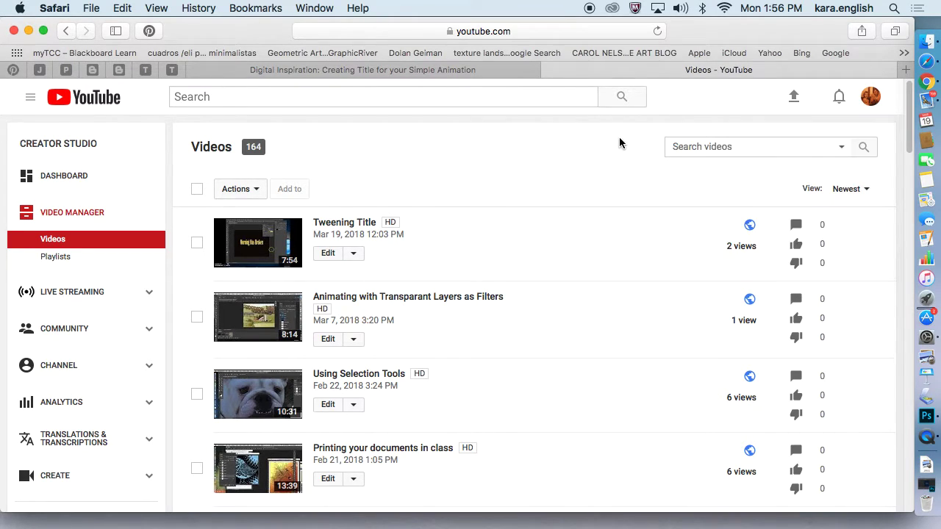
{"action": "left_click", "coordinate": [870, 105]}
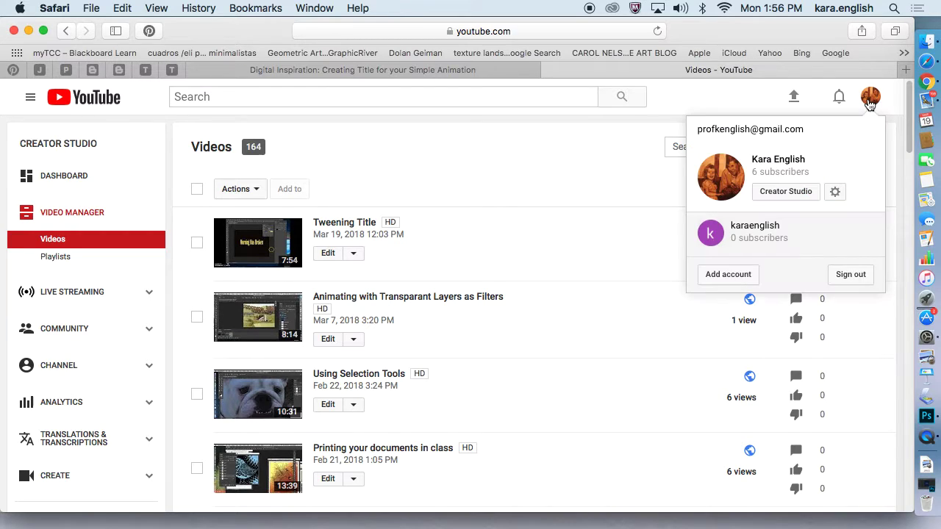
{"action": "left_click", "coordinate": [871, 103]}
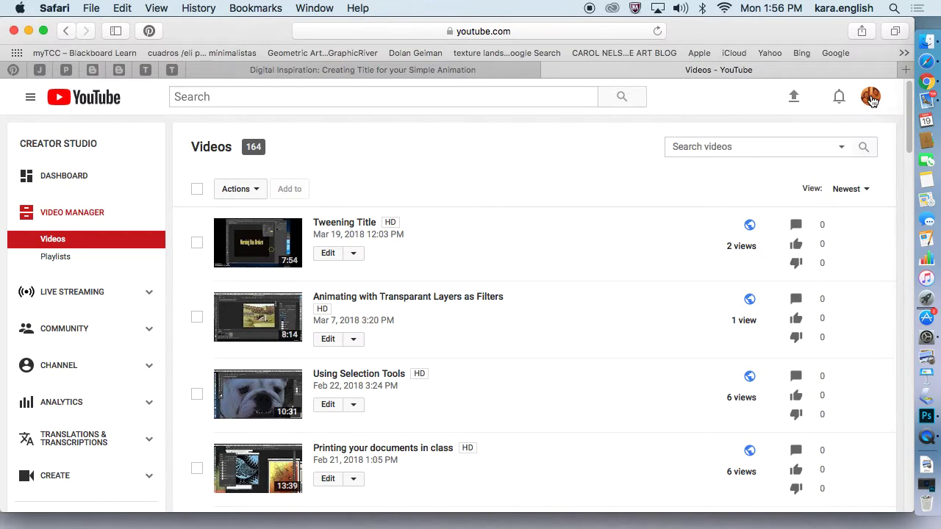
{"action": "left_click", "coordinate": [872, 102]}
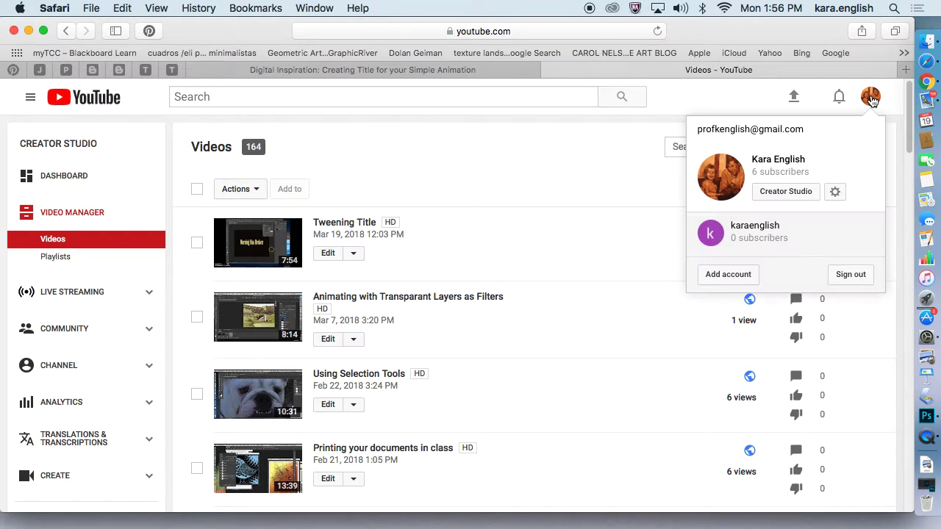
{"action": "left_click", "coordinate": [799, 196]}
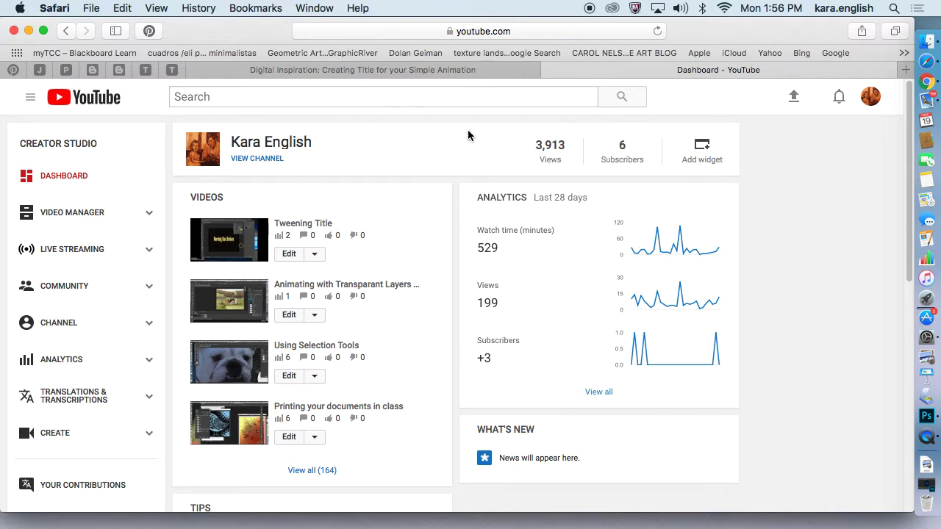
{"action": "scroll", "coordinate": [907, 147], "scroll_direction": "down", "scroll_amount": 2}
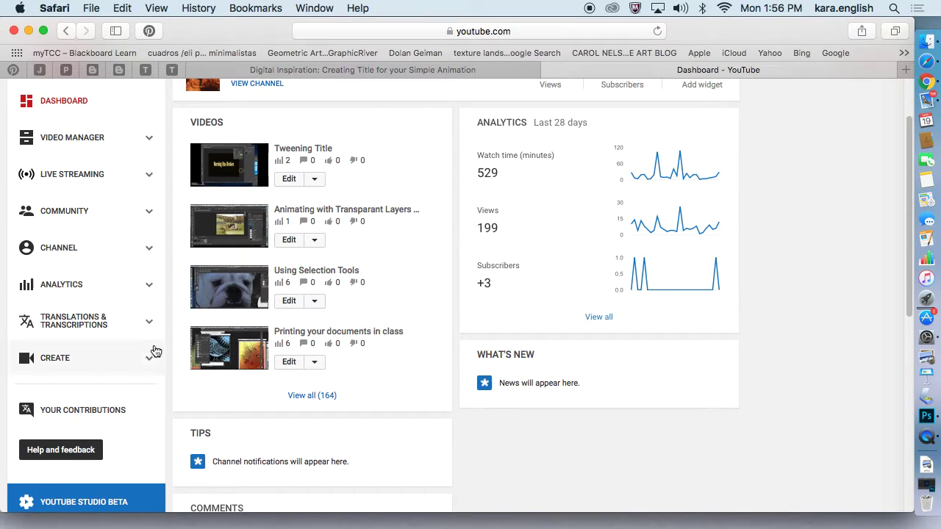
{"action": "left_click", "coordinate": [131, 360]}
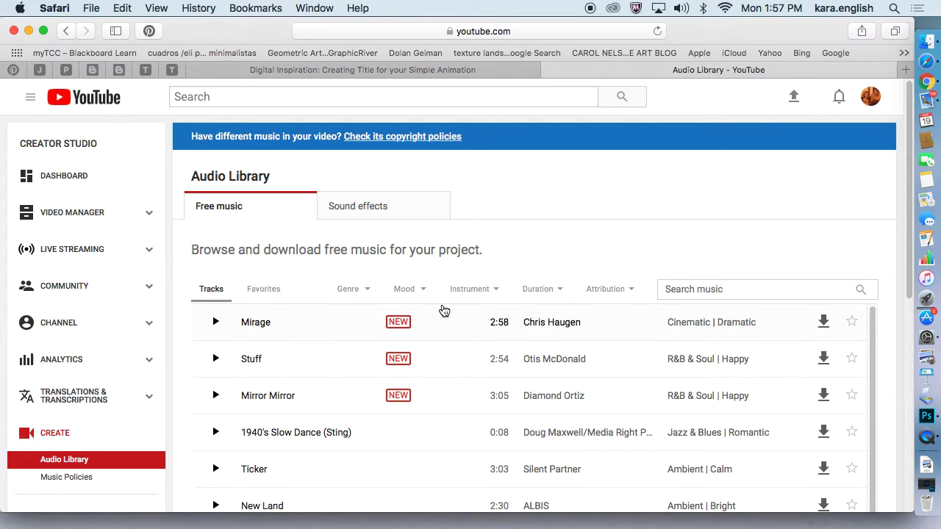
Browse the free music tracks, then play the song St. Francis for a few seconds and stop it
{"action": "left_click_drag", "start_coordinate": [911, 217], "coordinate": [928, 302]}
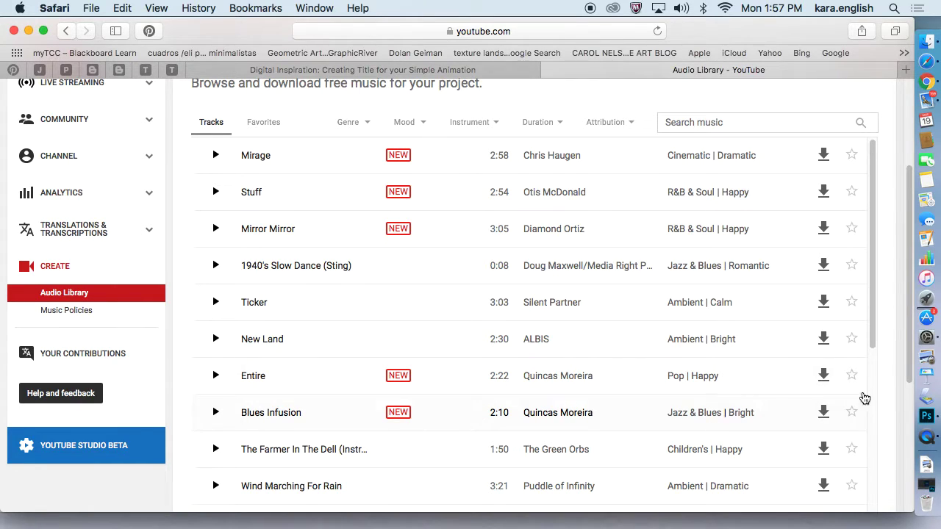
{"action": "scroll", "coordinate": [875, 328], "scroll_direction": "down", "scroll_amount": 1}
{"action": "scroll", "coordinate": [882, 330], "scroll_direction": "up", "scroll_amount": 1}
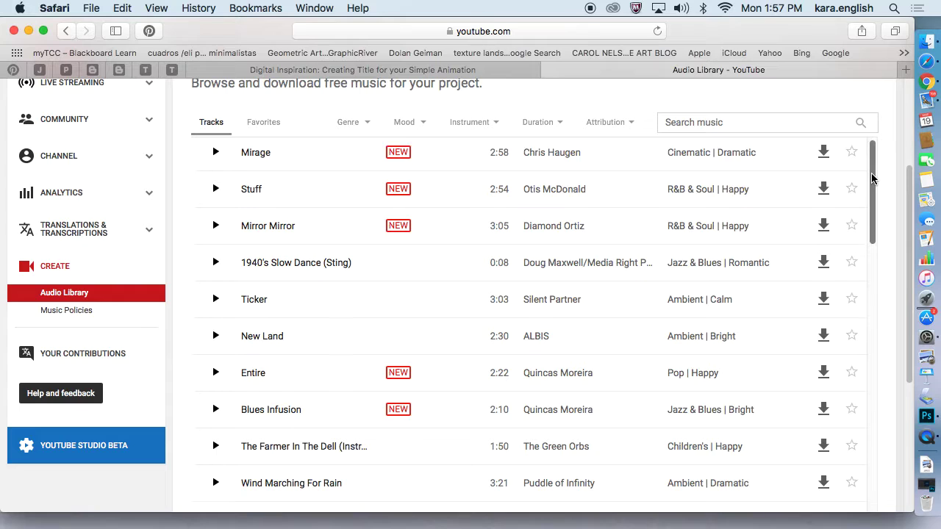
{"action": "left_click_drag", "start_coordinate": [873, 177], "coordinate": [901, 206]}
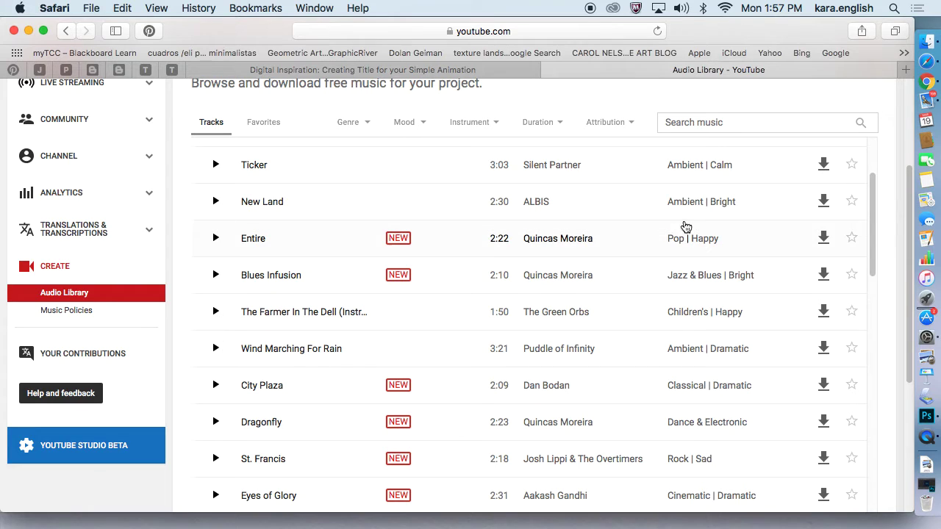
{"action": "left_click_drag", "start_coordinate": [872, 203], "coordinate": [921, 178]}
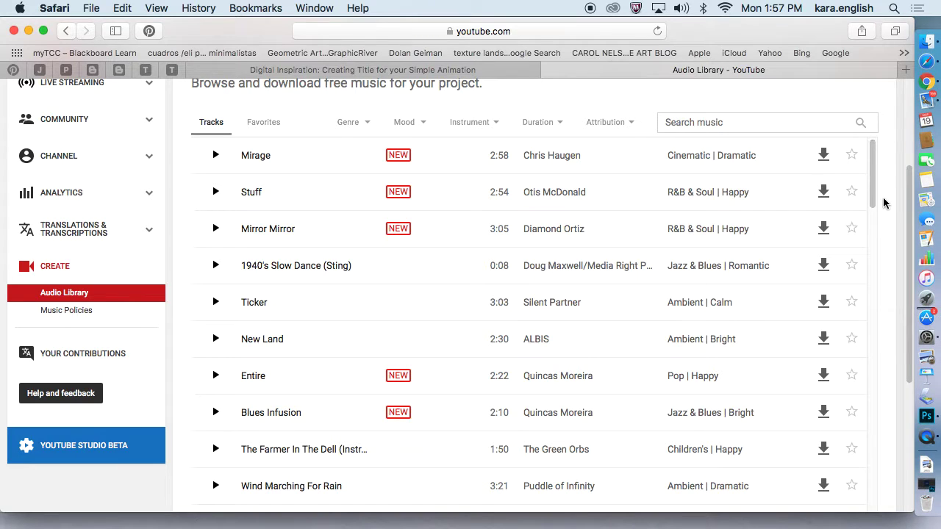
{"action": "left_click_drag", "start_coordinate": [874, 198], "coordinate": [877, 255]}
{"action": "left_click", "coordinate": [288, 237]}
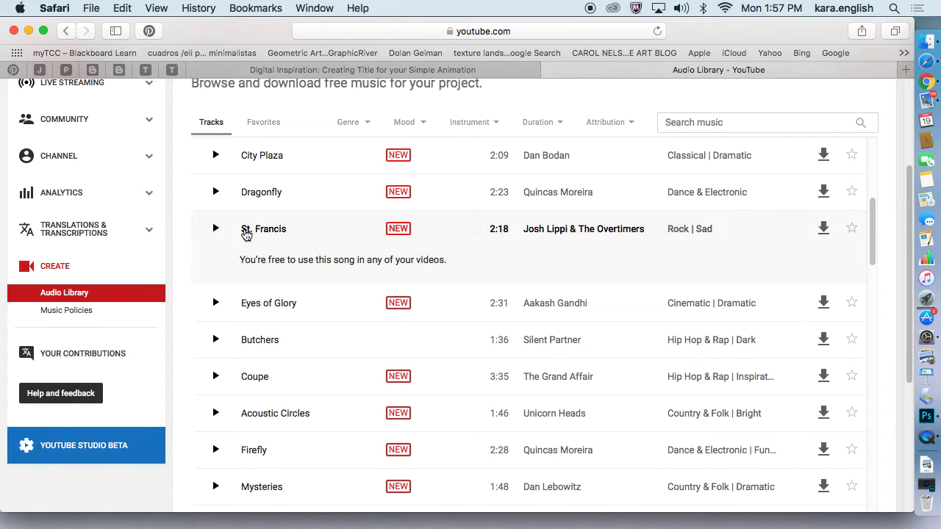
{"action": "left_click", "coordinate": [216, 230]}
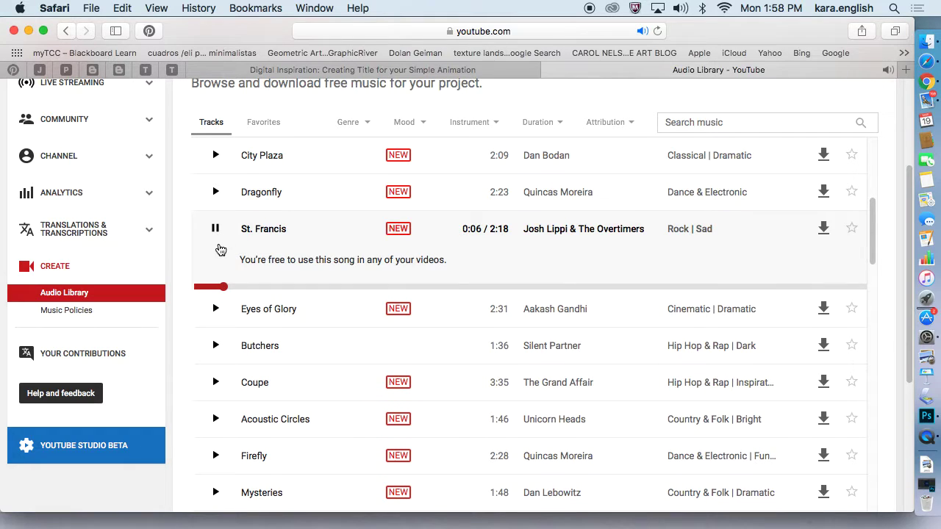
{"action": "left_click", "coordinate": [217, 234]}
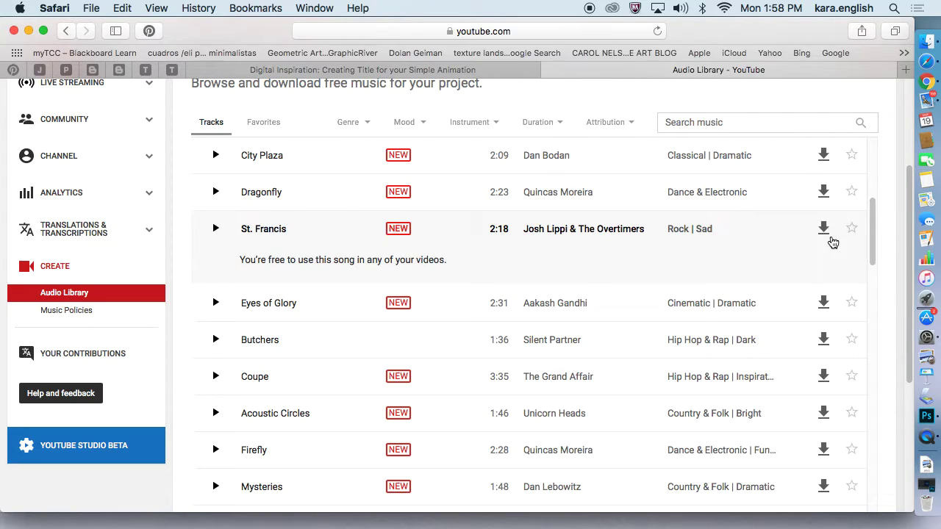
Return to the start of the track list, preview the song Mirage and stop playback
{"action": "left_click_drag", "start_coordinate": [877, 230], "coordinate": [875, 159]}
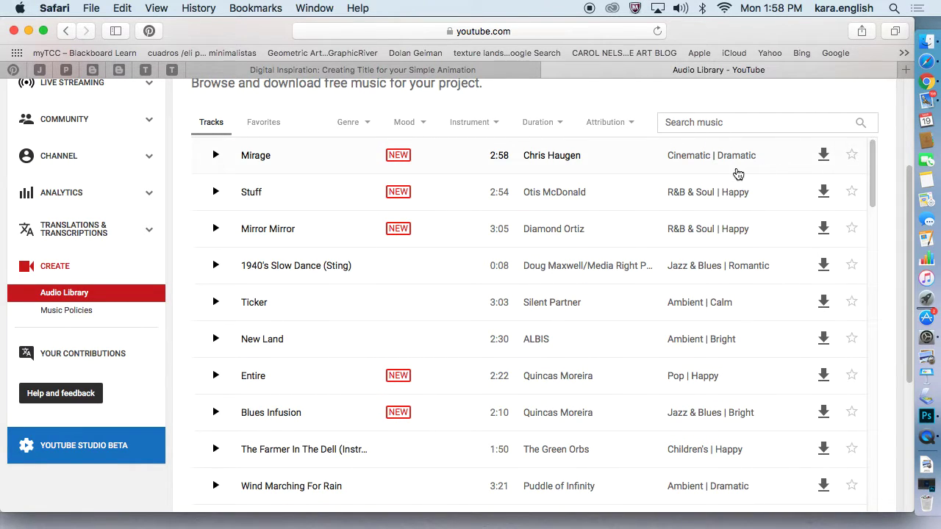
{"action": "left_click", "coordinate": [216, 155]}
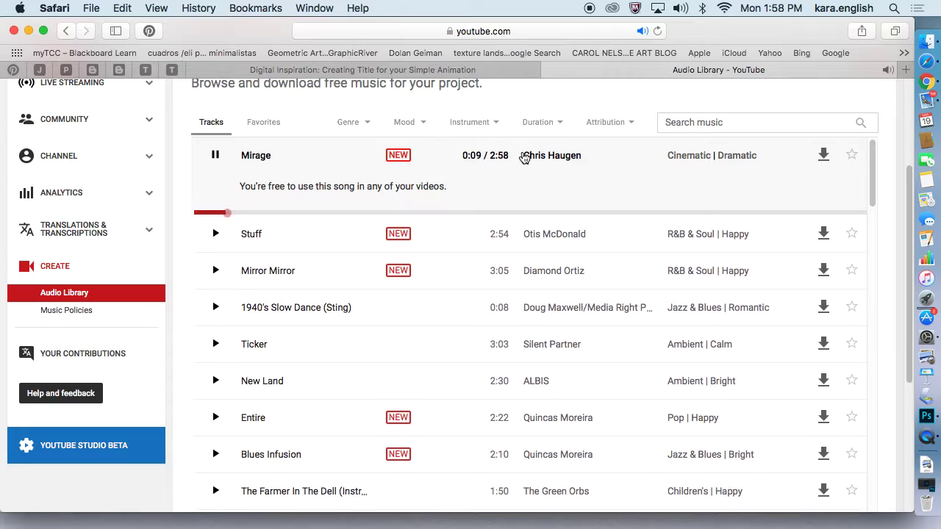
{"action": "left_click", "coordinate": [215, 155]}
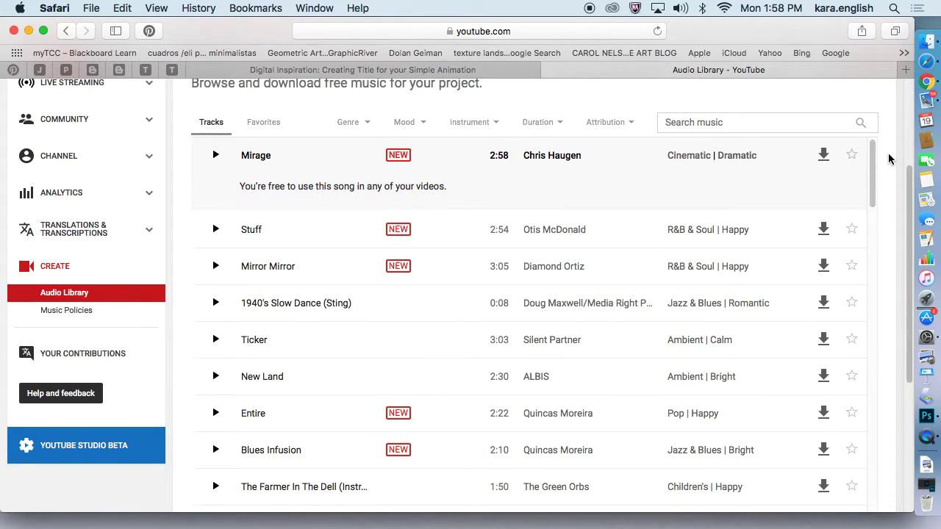
Find the track Apprehensive at Best further down the free music list, preview it briefly and stop playback
{"action": "scroll", "coordinate": [882, 231], "scroll_direction": "down", "scroll_amount": 10}
{"action": "left_click_drag", "start_coordinate": [881, 231], "coordinate": [883, 317]}
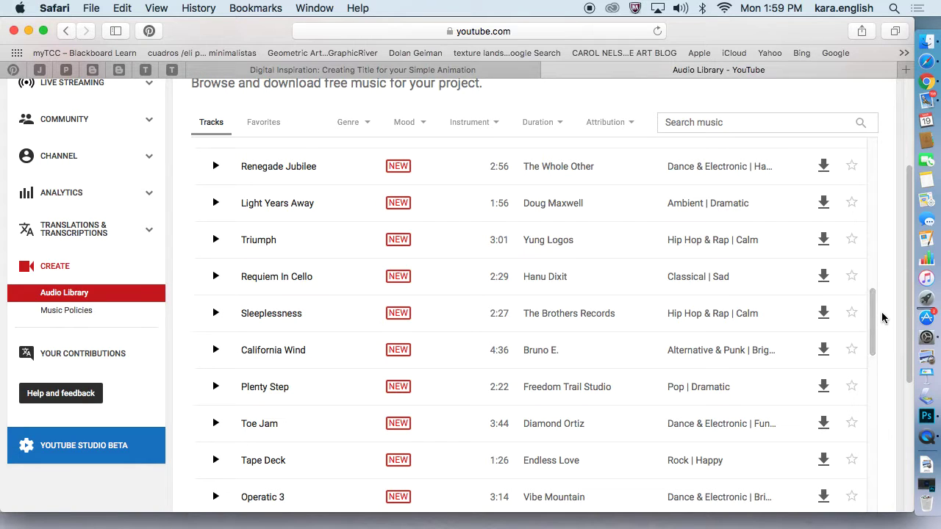
{"action": "left_click_drag", "start_coordinate": [874, 305], "coordinate": [879, 404]}
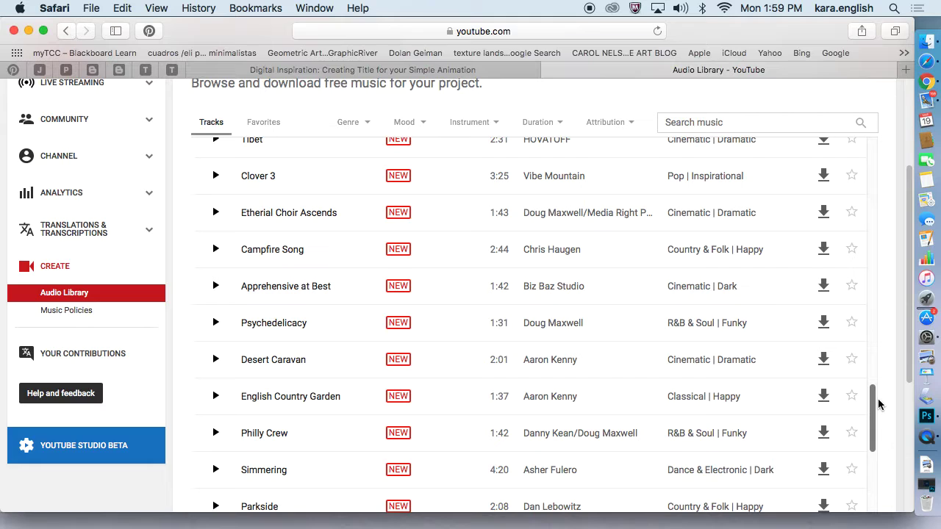
{"action": "left_click", "coordinate": [218, 295]}
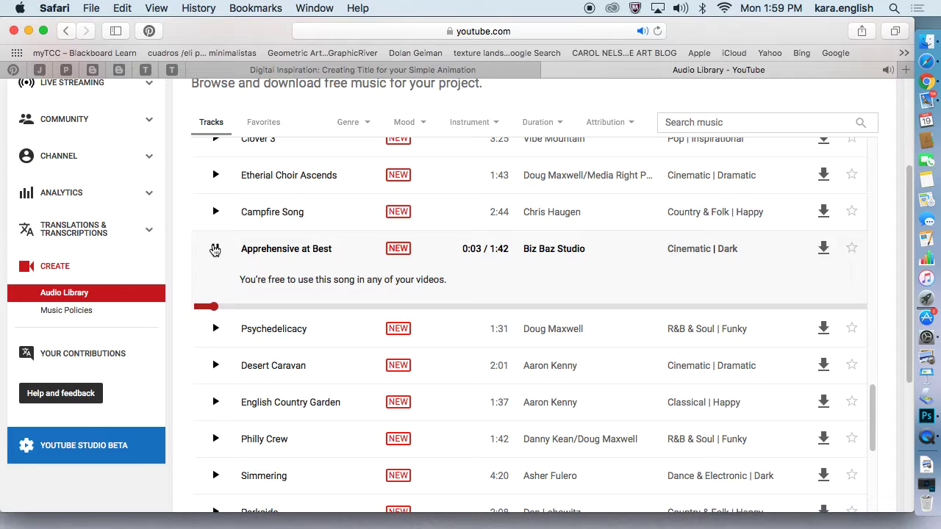
{"action": "left_click", "coordinate": [214, 250]}
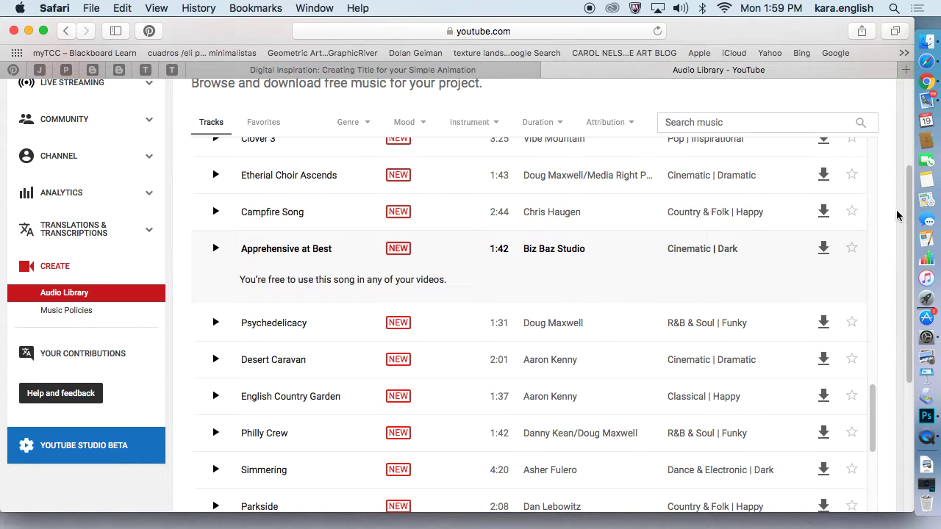
Show the library's sound effects and preview 18V Cordless Drill High Pitch, stopping it after a moment
{"action": "left_click_drag", "start_coordinate": [910, 202], "coordinate": [919, 303]}
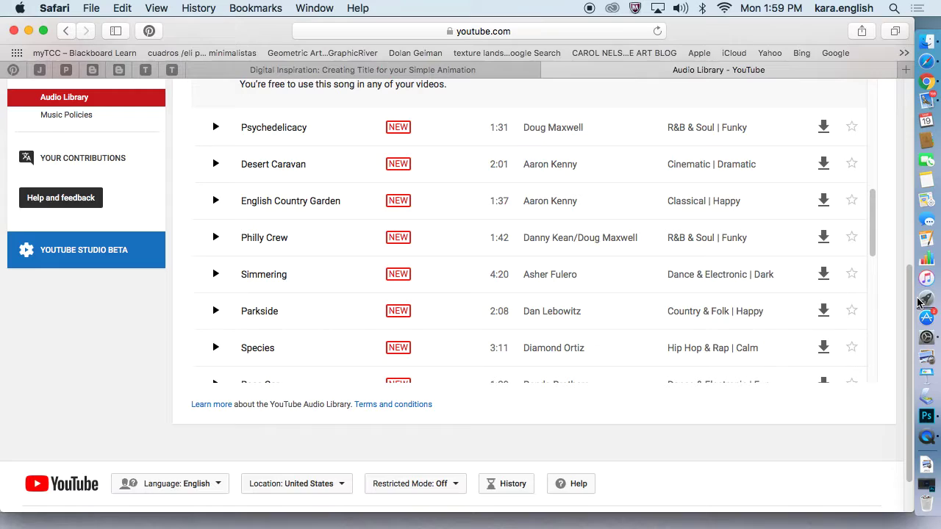
{"action": "left_click_drag", "start_coordinate": [874, 247], "coordinate": [879, 38]}
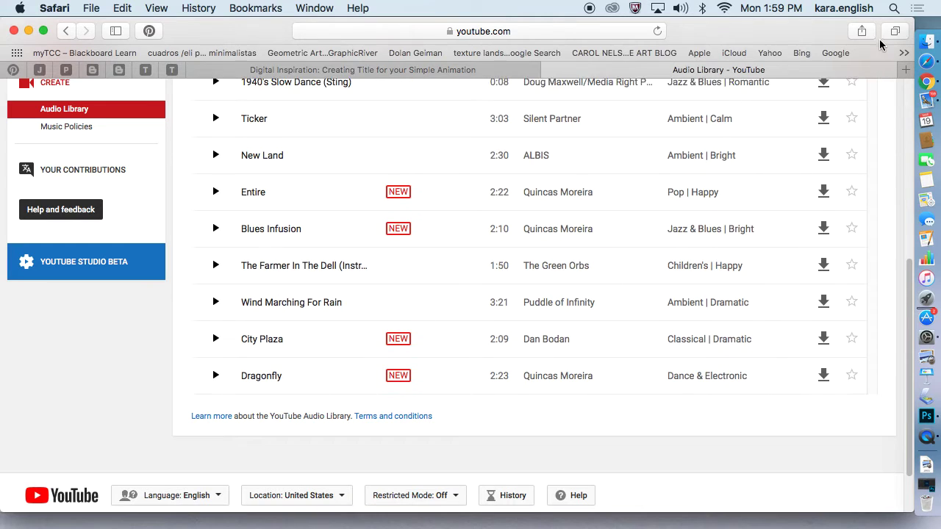
{"action": "left_click_drag", "start_coordinate": [912, 291], "coordinate": [903, 97]}
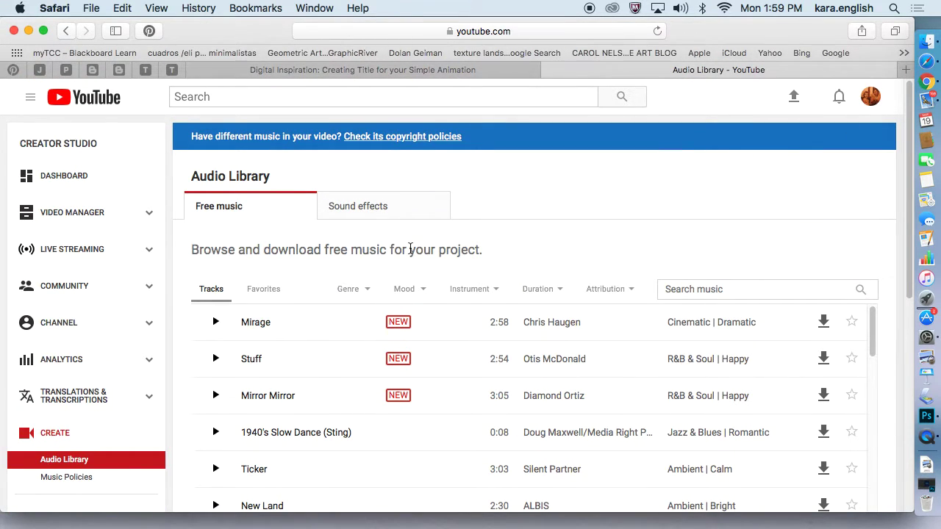
{"action": "left_click", "coordinate": [403, 209]}
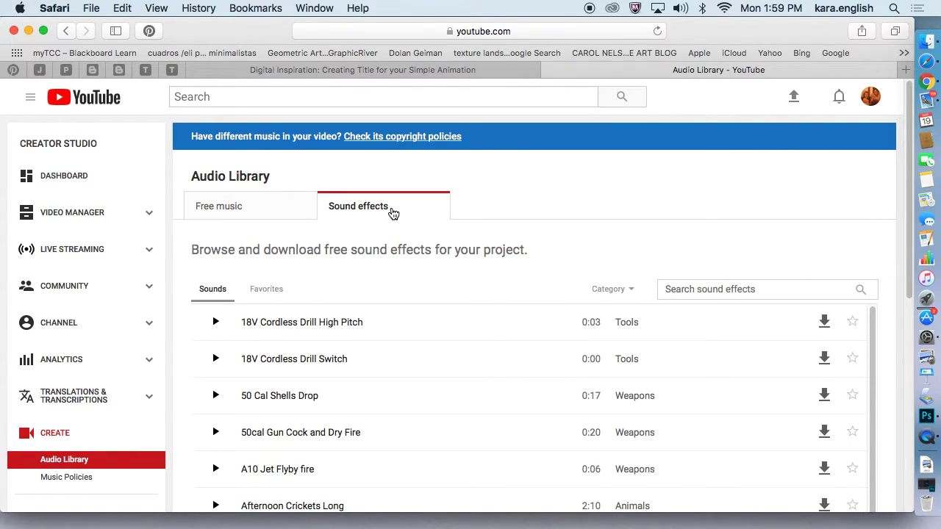
{"action": "left_click", "coordinate": [216, 322]}
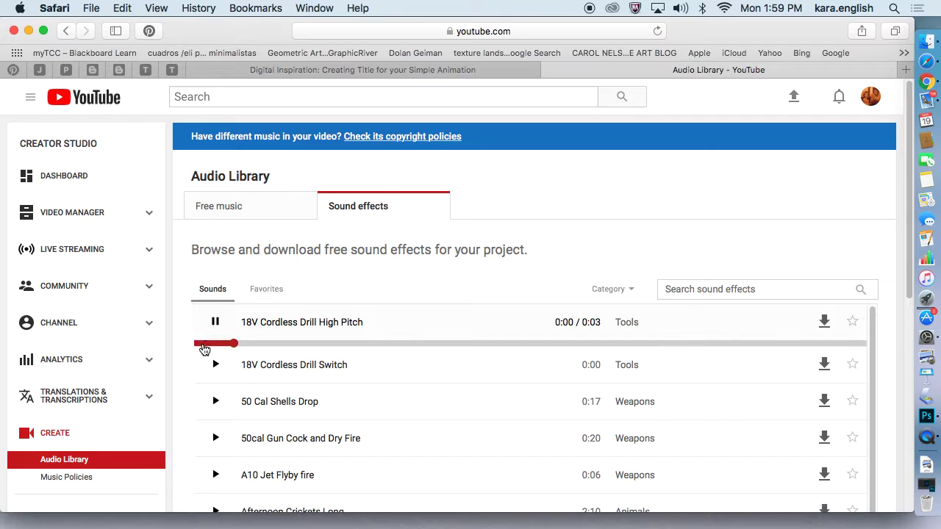
{"action": "left_click", "coordinate": [218, 323]}
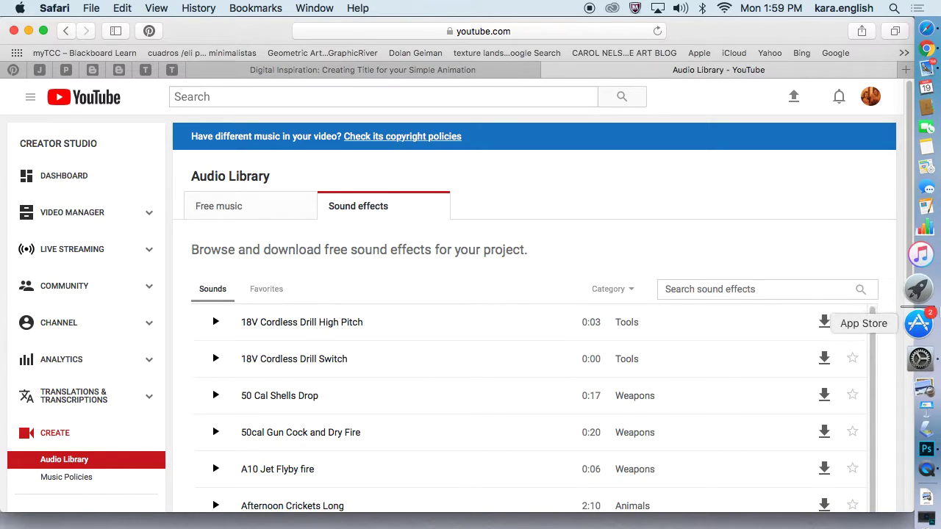
Preview the sound effect A10 Jet Flyby fire and stop it after a moment
{"action": "left_click", "coordinate": [302, 475]}
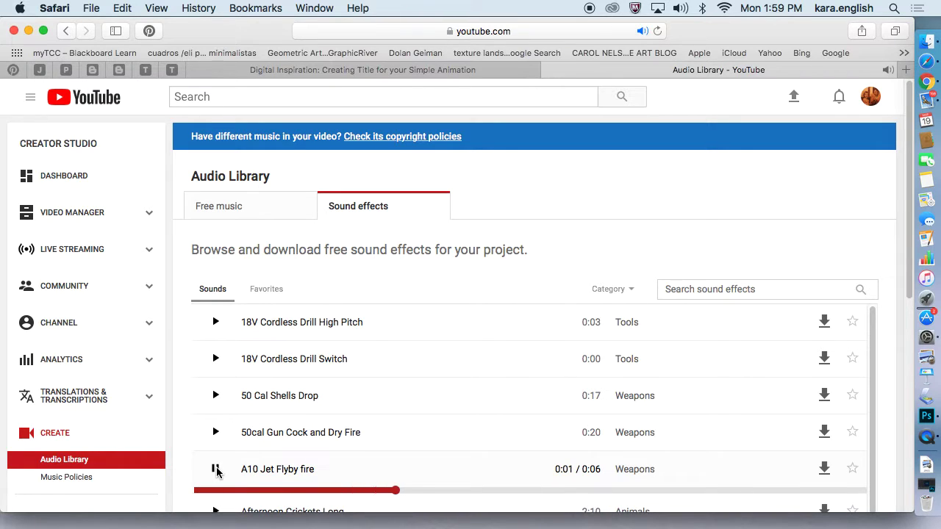
{"action": "left_click", "coordinate": [219, 471]}
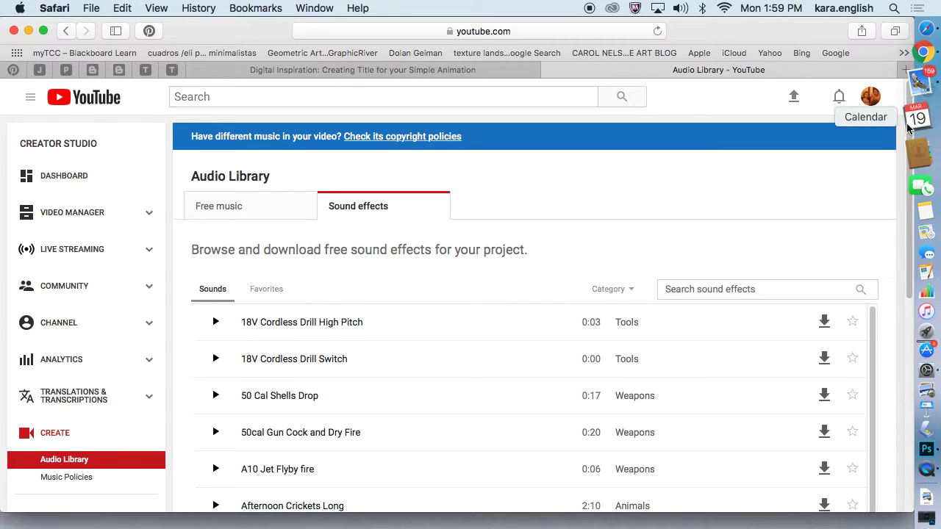
{"action": "right_click", "coordinate": [715, 33]}
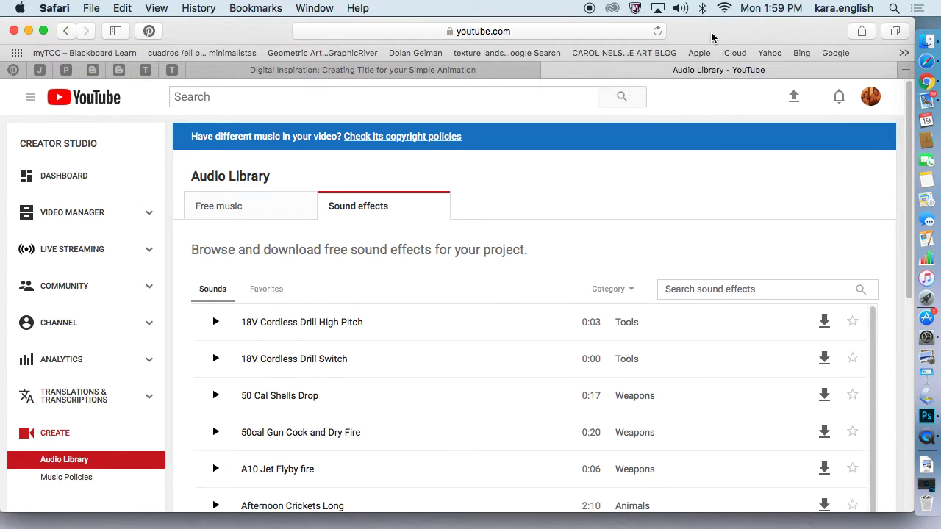
Move the browser window clear of the Dock, then preview the sound effect Aggressive Zombie Snarls and stop playback
{"action": "left_click_drag", "start_coordinate": [714, 35], "coordinate": [674, 36]}
{"action": "left_click_drag", "start_coordinate": [868, 107], "coordinate": [882, 243]}
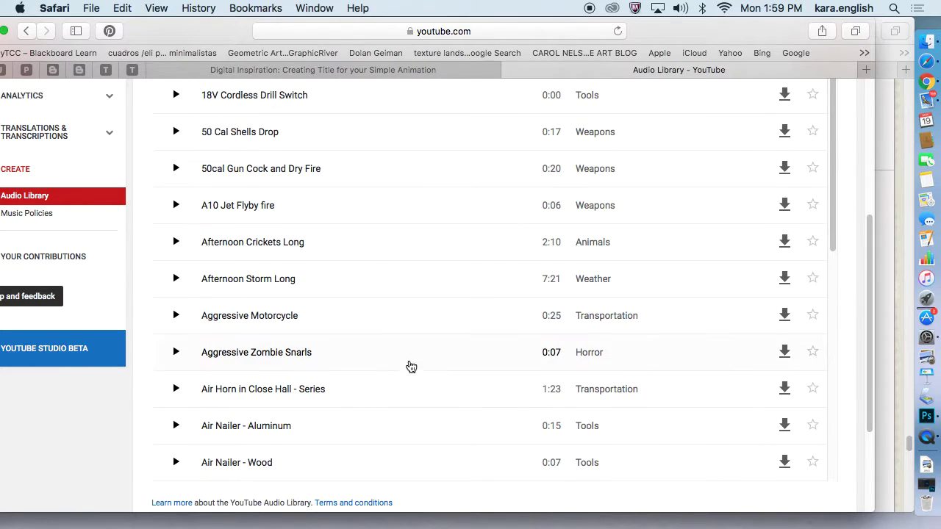
{"action": "left_click", "coordinate": [237, 356]}
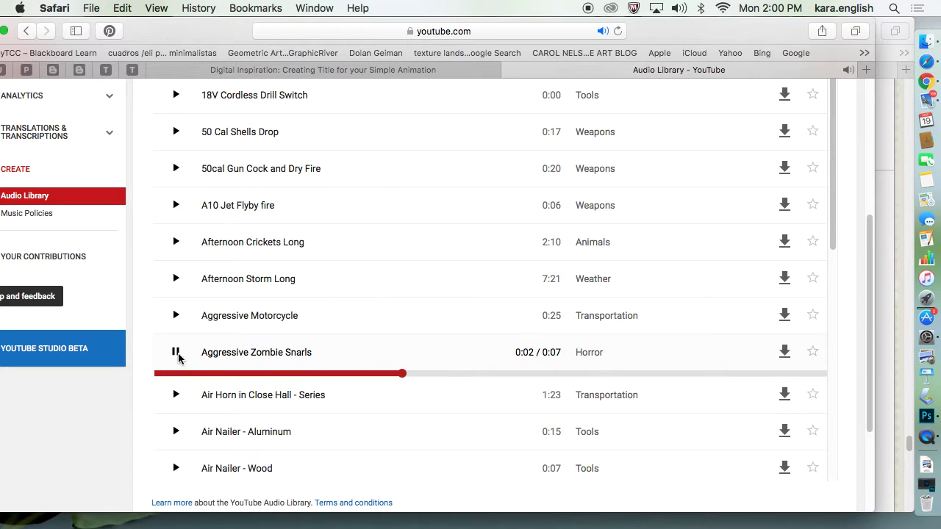
{"action": "left_click", "coordinate": [177, 355]}
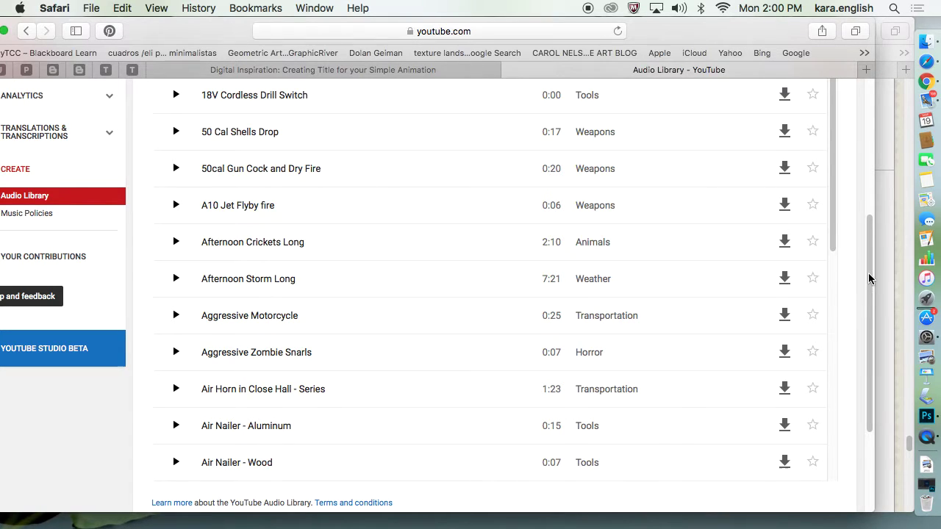
Preview the sound effects Air Nailer - Aluminum and Air Nailer - Wood, stopping each after a few seconds
{"action": "scroll", "coordinate": [868, 278], "scroll_direction": "down", "scroll_amount": 3}
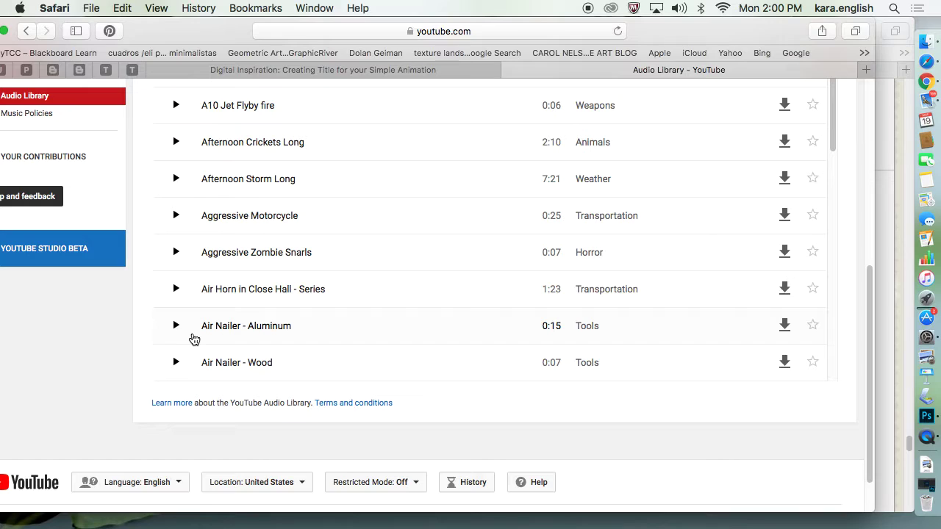
{"action": "left_click", "coordinate": [177, 326]}
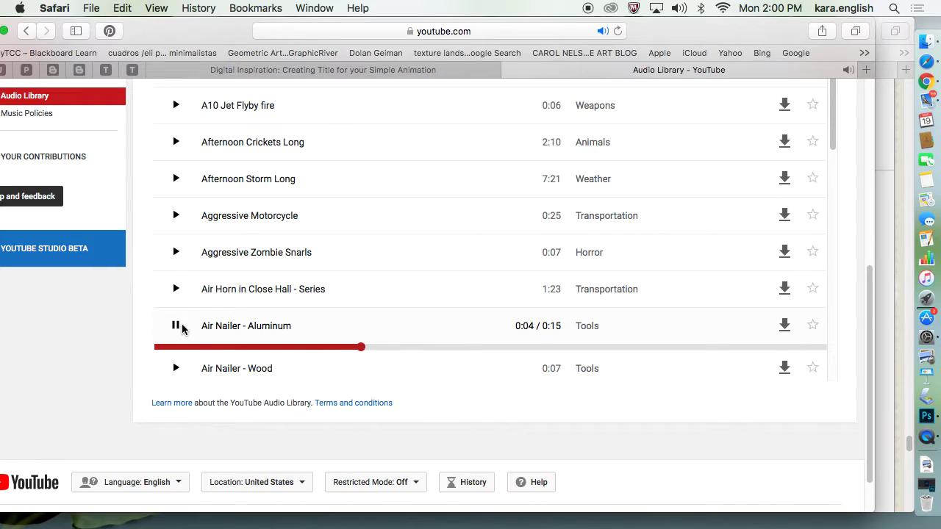
{"action": "left_click", "coordinate": [178, 328]}
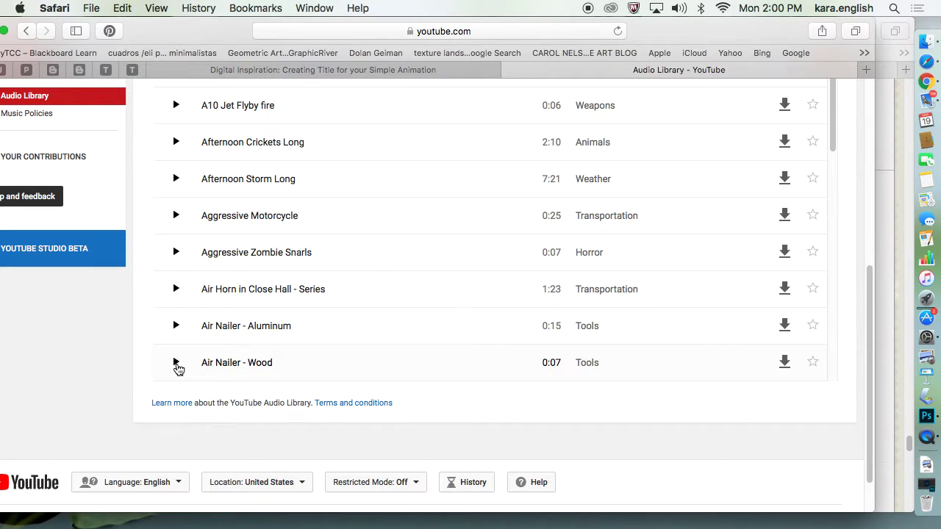
{"action": "left_click", "coordinate": [177, 364]}
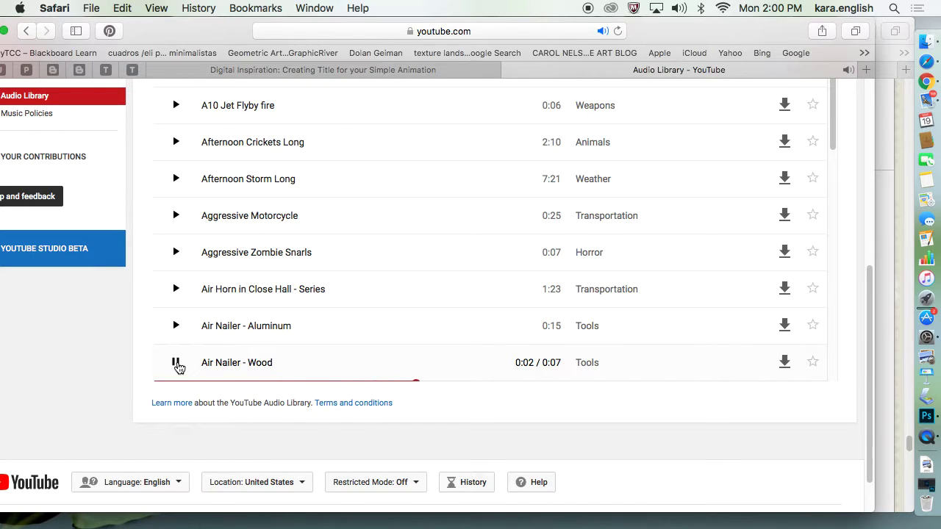
{"action": "left_click", "coordinate": [176, 364]}
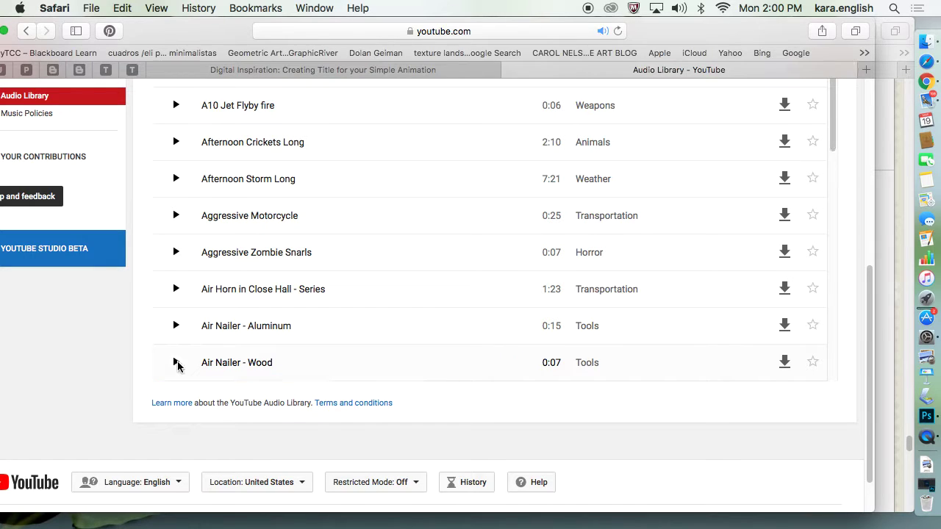
Go back up the sound effects list, play Afternoon Storm Long for several seconds and stop it
{"action": "right_click", "coordinate": [867, 298]}
{"action": "left_click", "coordinate": [869, 267]}
{"action": "scroll", "coordinate": [870, 289], "scroll_direction": "up", "scroll_amount": 1}
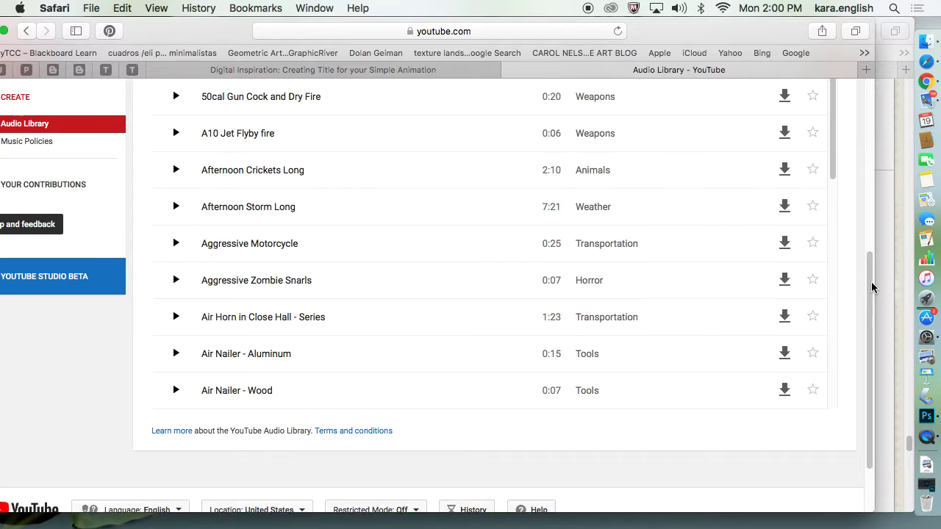
{"action": "left_click_drag", "start_coordinate": [871, 287], "coordinate": [868, 221]}
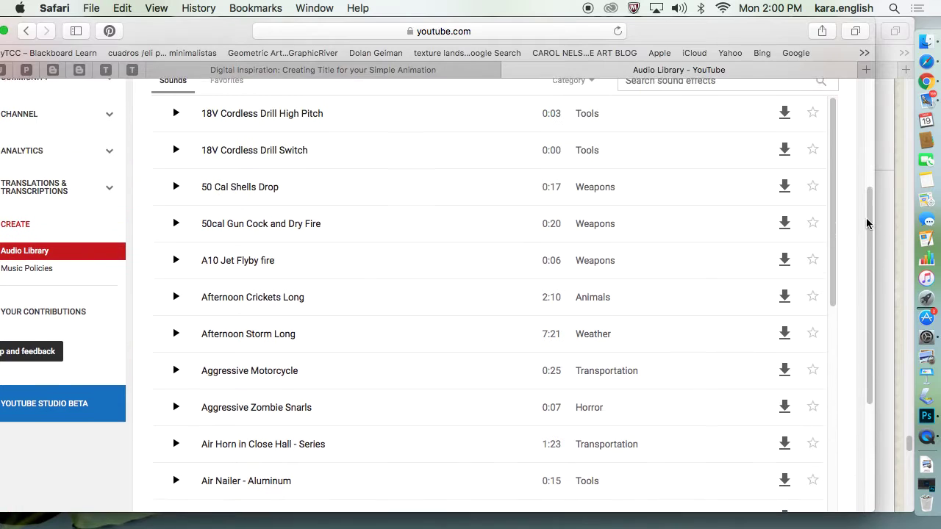
{"action": "left_click", "coordinate": [173, 345]}
{"action": "left_click", "coordinate": [174, 347]}
{"action": "left_click", "coordinate": [174, 351]}
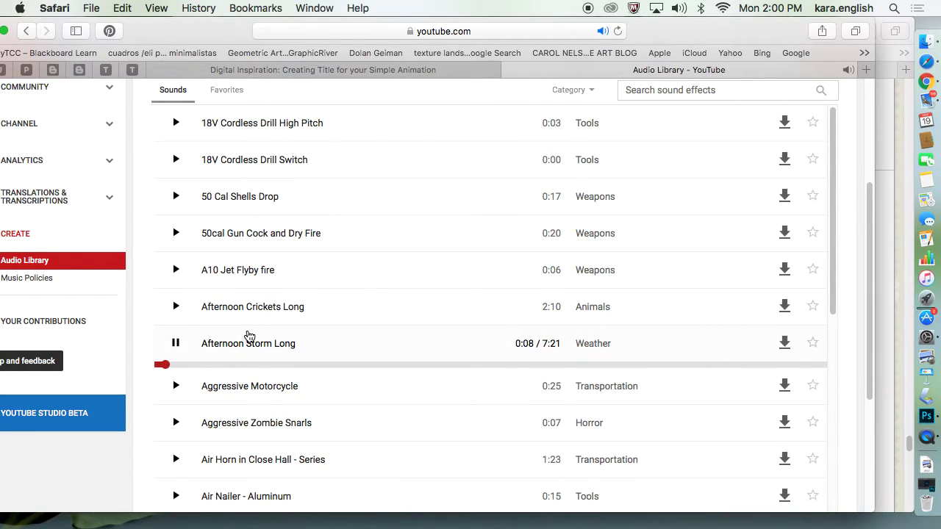
{"action": "left_click", "coordinate": [176, 344]}
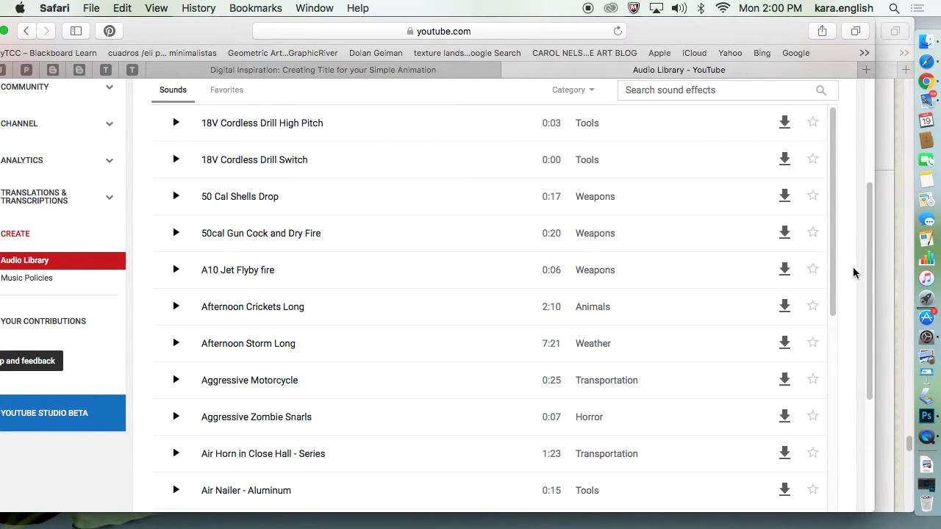
Move the browser window back toward the Dock and return to the library's free music tracks
{"action": "left_click_drag", "start_coordinate": [867, 263], "coordinate": [899, 168]}
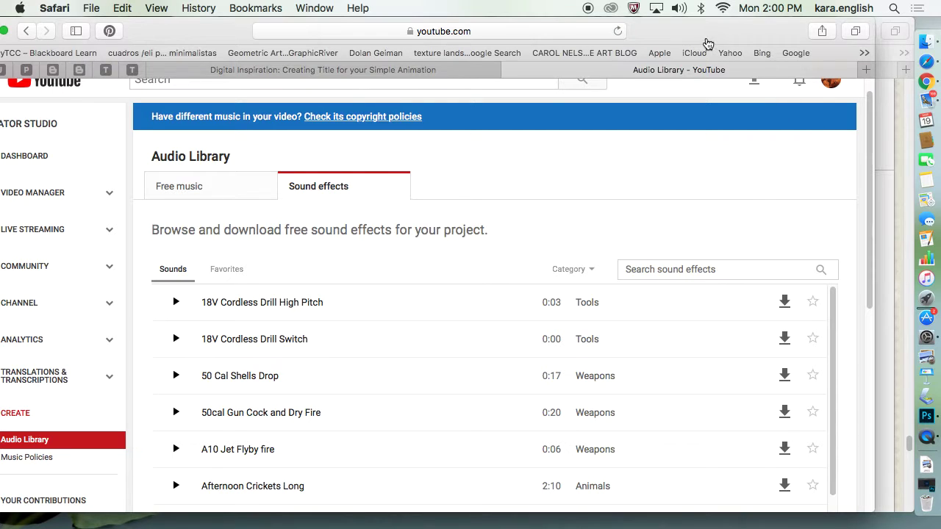
{"action": "left_click_drag", "start_coordinate": [708, 42], "coordinate": [737, 26]}
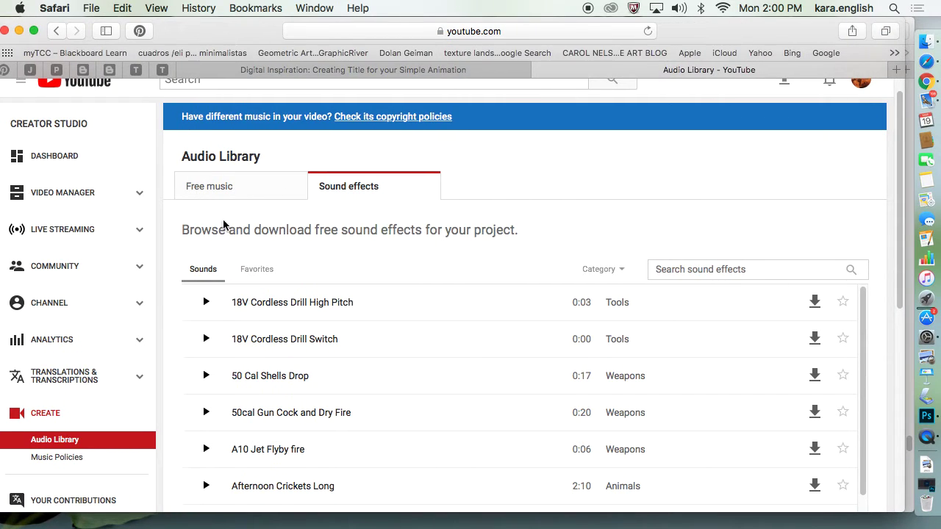
{"action": "left_click", "coordinate": [233, 189]}
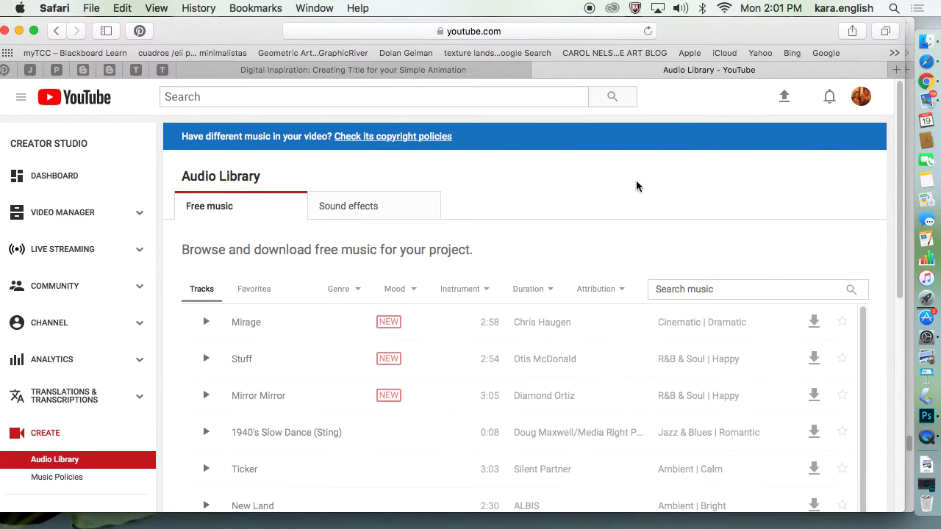
Browse the free music tracks, then open the Music Policies directory of Creator Studio
{"action": "left_click_drag", "start_coordinate": [896, 164], "coordinate": [925, 317]}
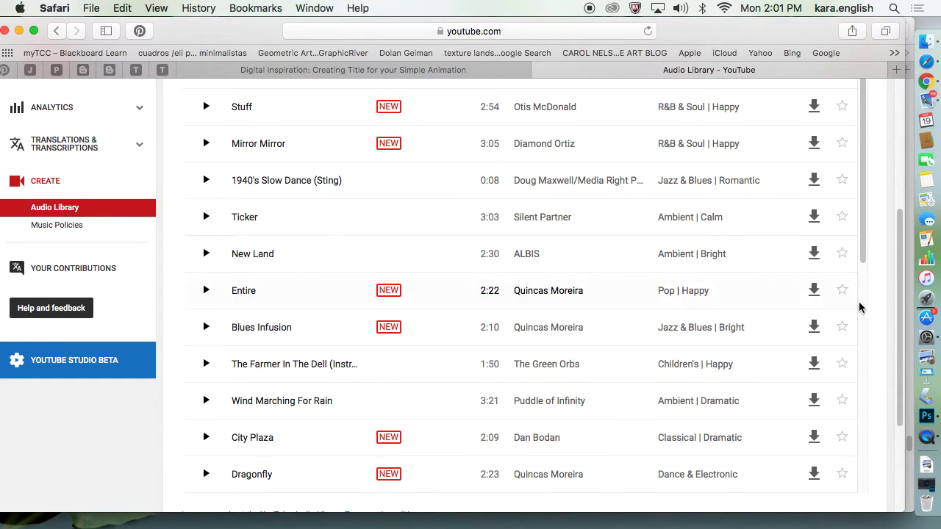
{"action": "left_click_drag", "start_coordinate": [900, 263], "coordinate": [887, 140]}
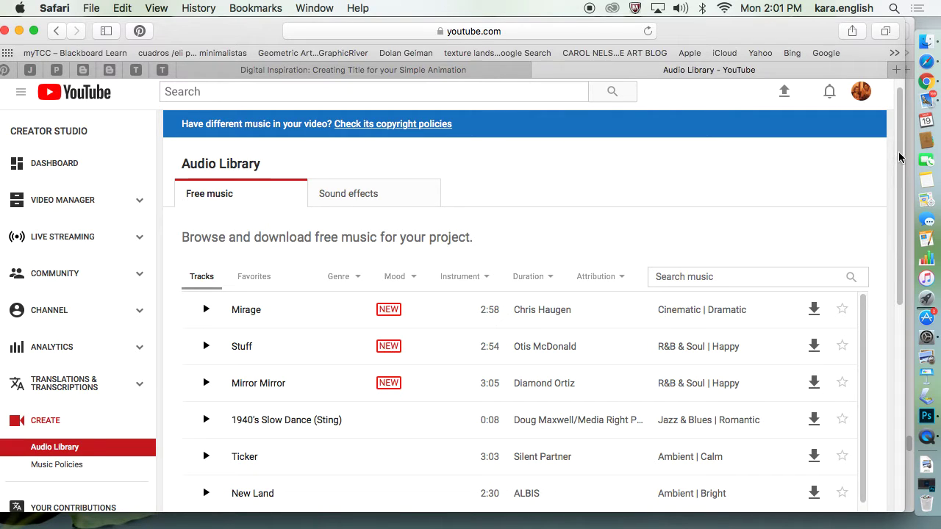
{"action": "left_click_drag", "start_coordinate": [899, 152], "coordinate": [900, 267]}
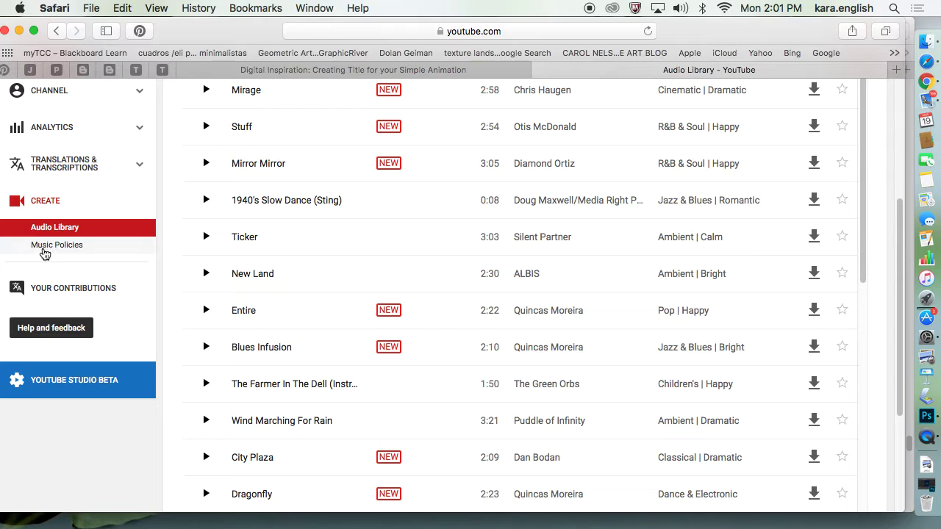
{"action": "left_click", "coordinate": [43, 248]}
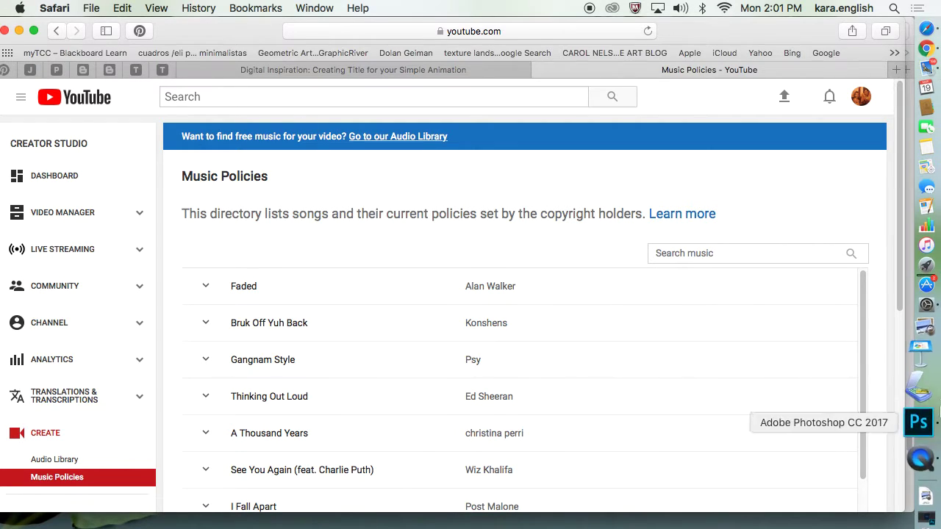
{"action": "left_click", "coordinate": [925, 441]}
{"action": "right_click", "coordinate": [925, 441]}
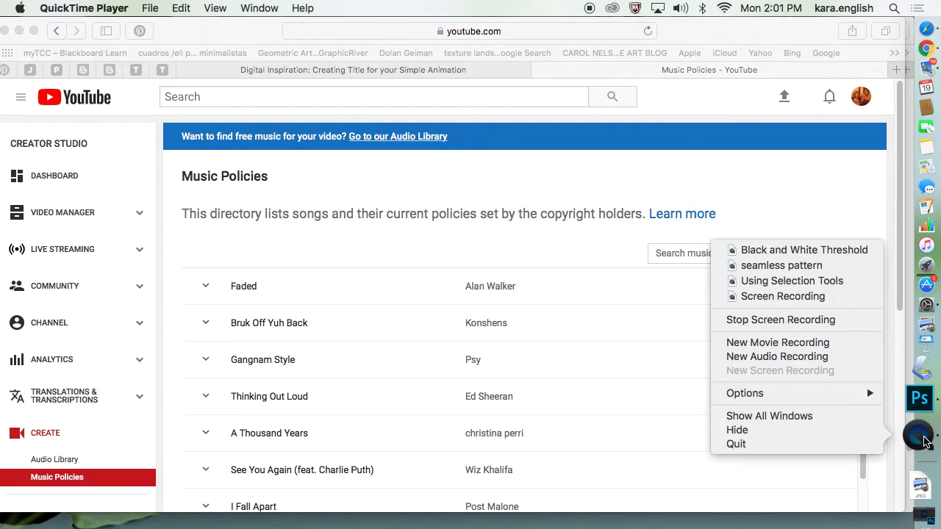
{"action": "left_click", "coordinate": [858, 444]}
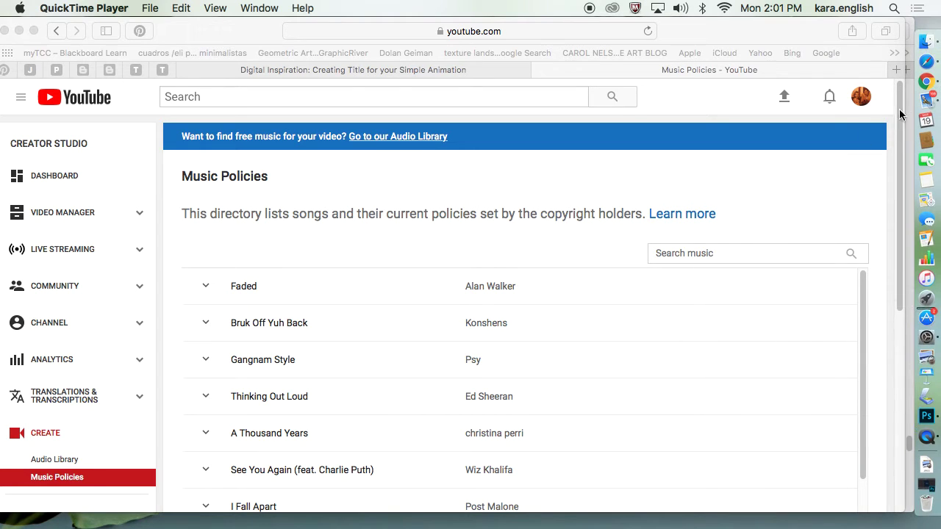